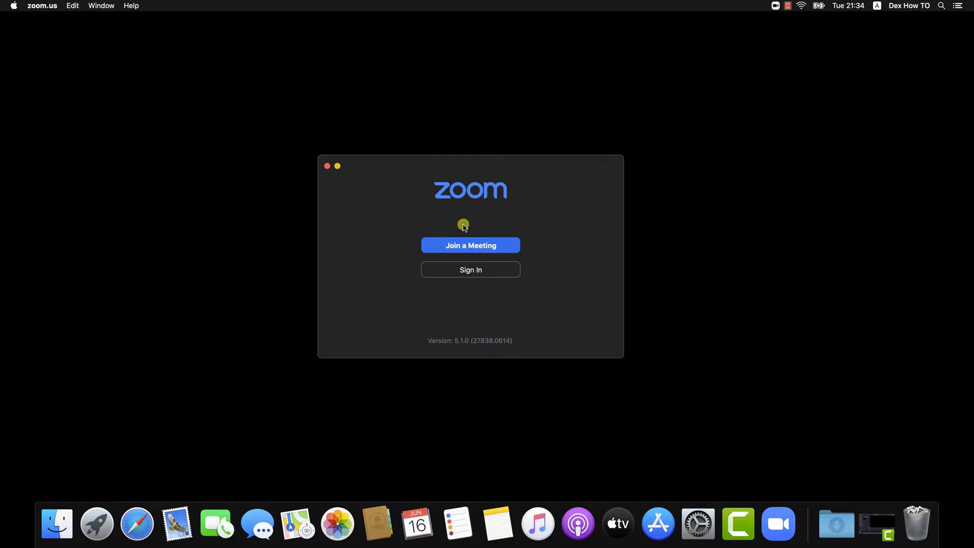
# Open the join form and enter the meeting ID, keeping the existing display name.
pyautogui.click(479, 249)
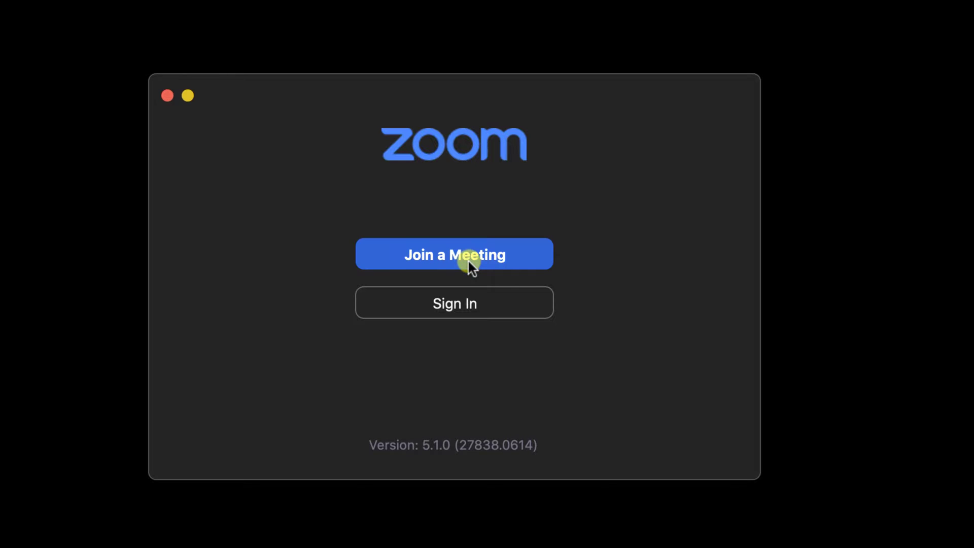
pyautogui.click(469, 263)
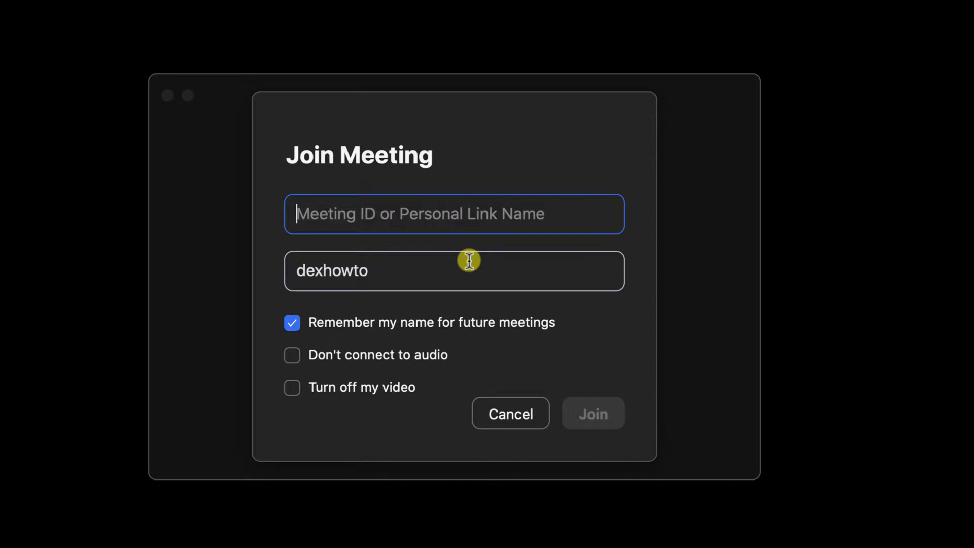
pyautogui.write('552 689 1')
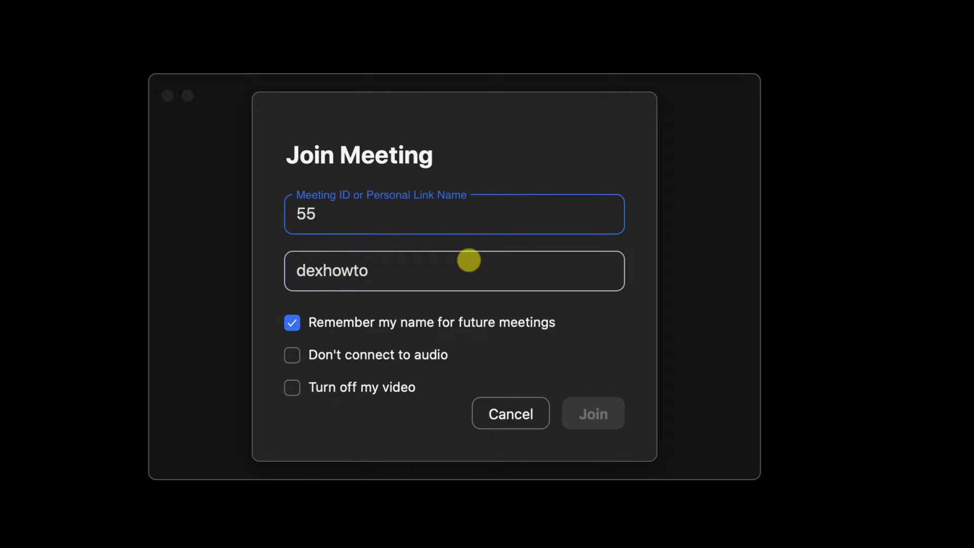
pyautogui.write('247')
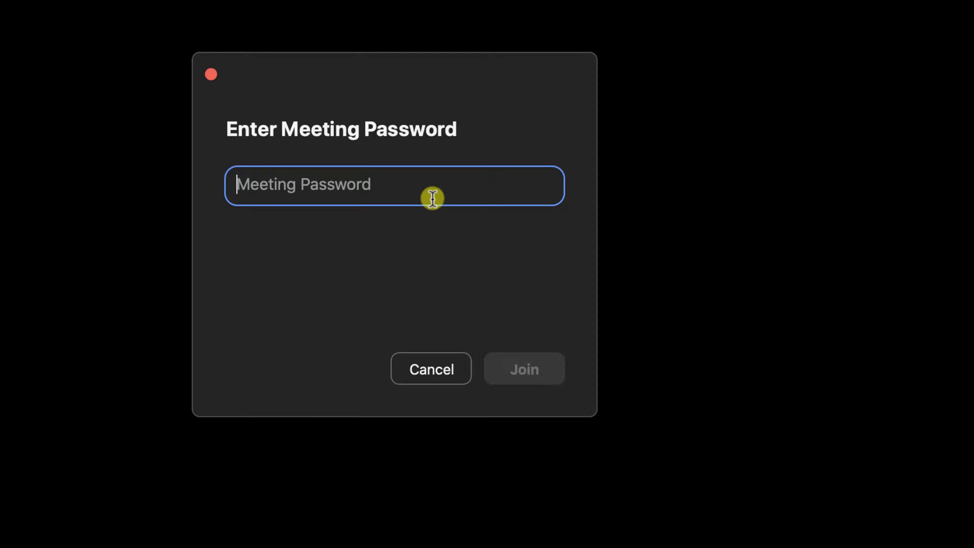
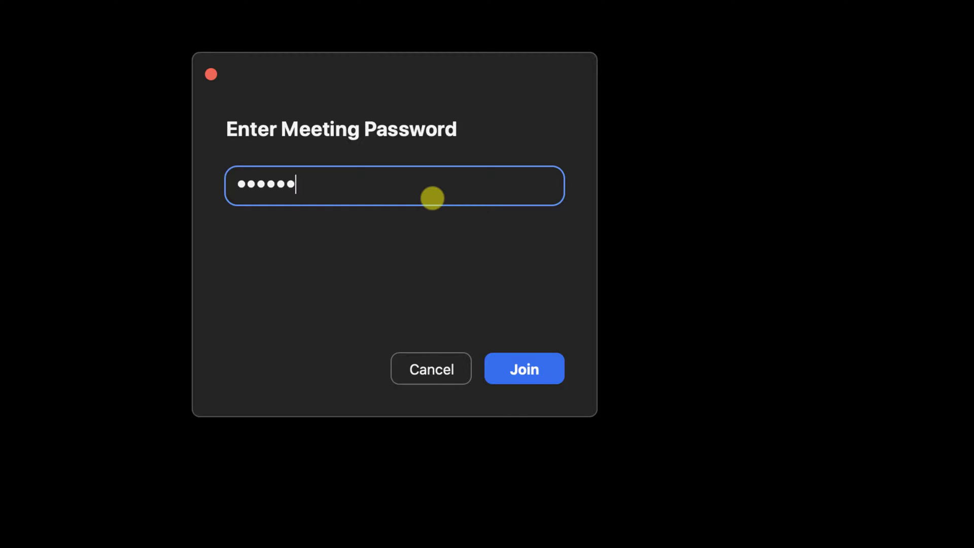
# Enter the meeting password and submit it to join.
pyautogui.click(528, 381)
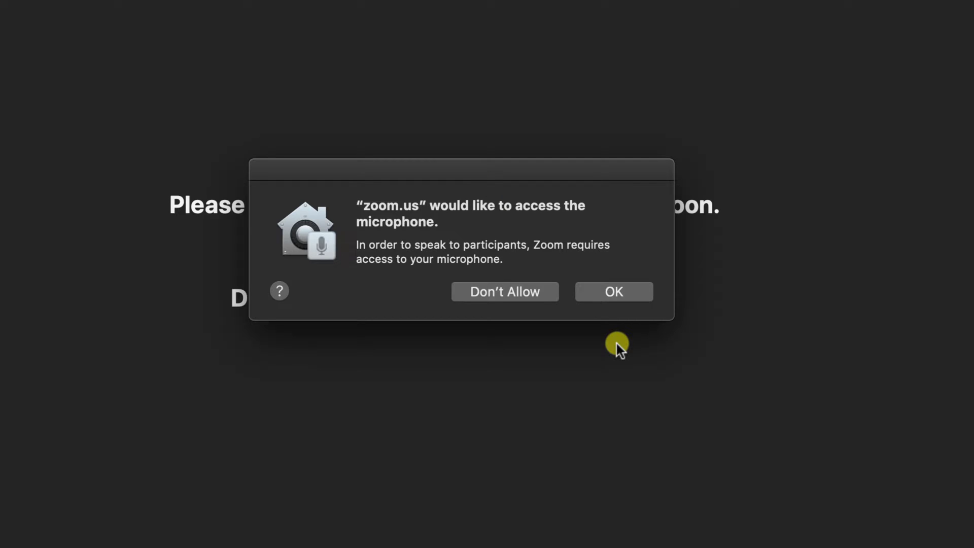
# Allow zoom.us to access the microphone.
pyautogui.click(612, 292)
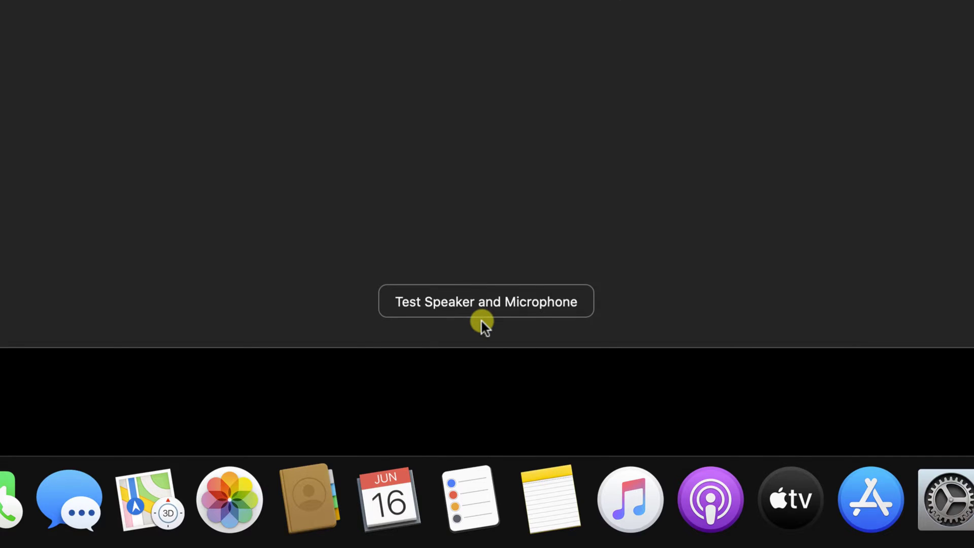
# Open the Video settings from the speaker and microphone test and allow camera access.
pyautogui.click(482, 321)
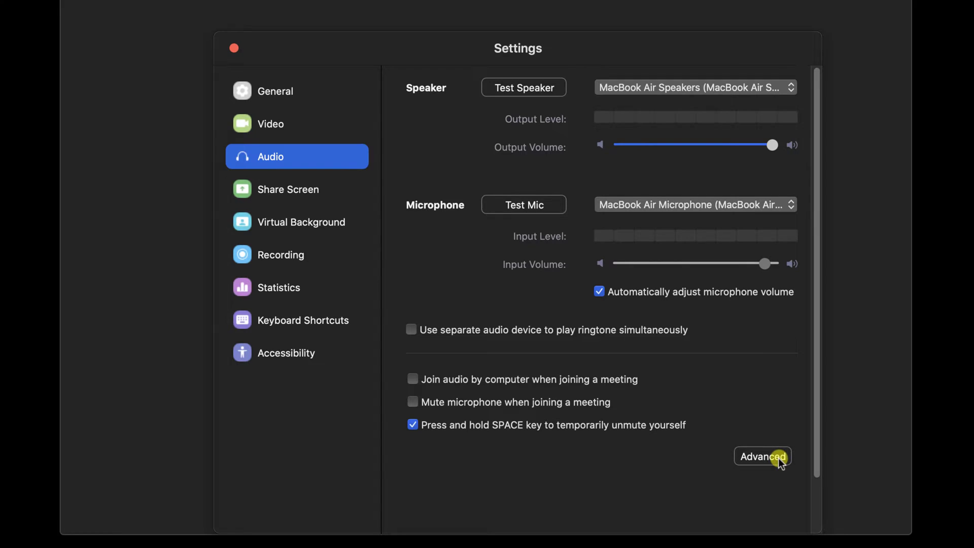
pyautogui.click(300, 136)
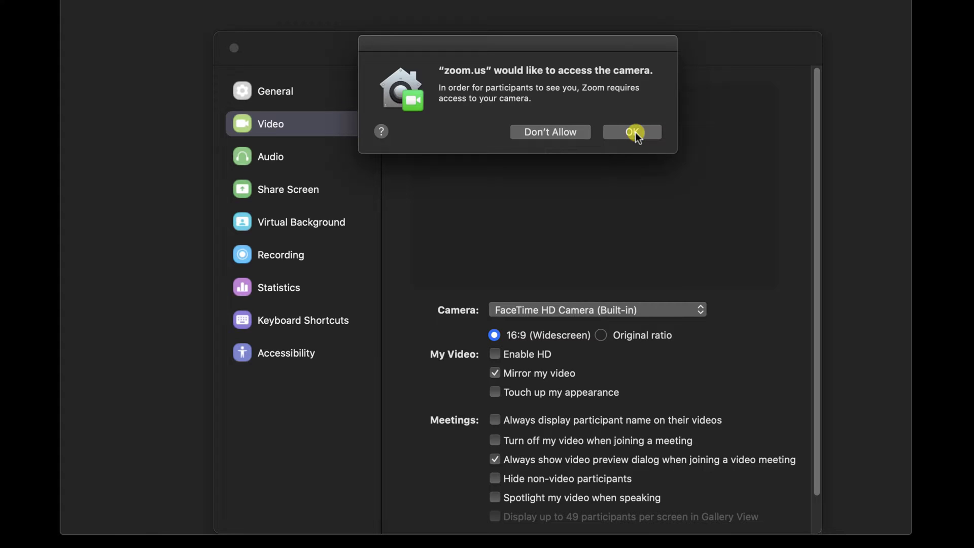
pyautogui.click(634, 133)
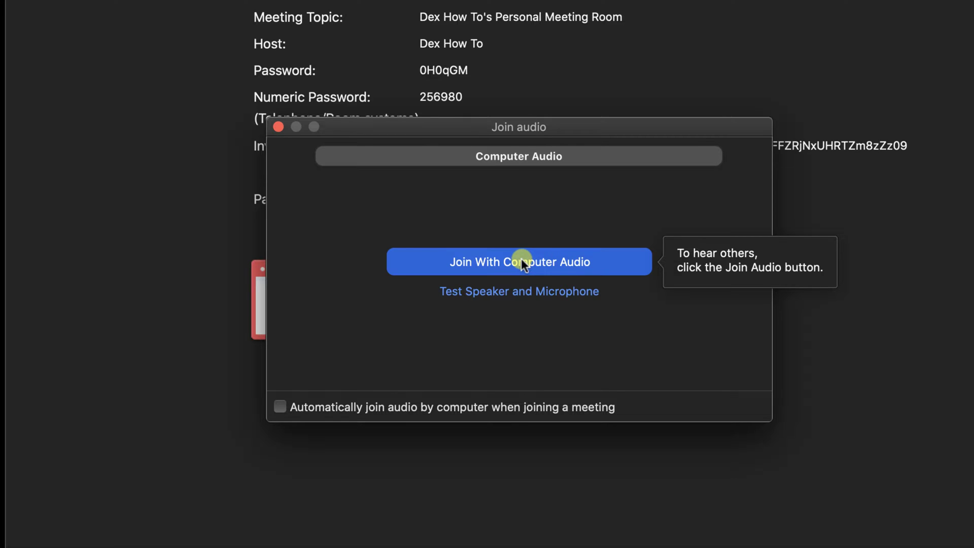
# Join the meeting's audio using Join With Computer Audio.
pyautogui.click(522, 261)
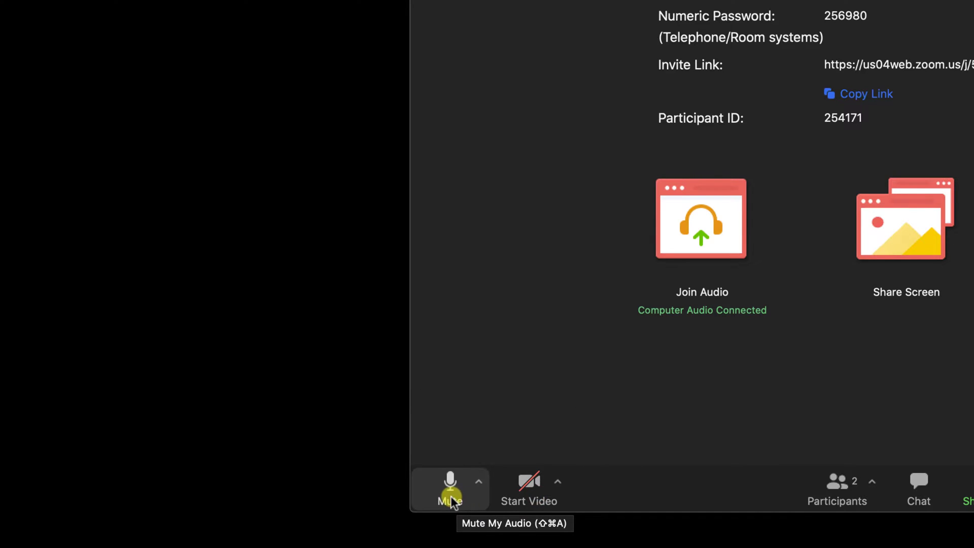
# Mute the microphone and start your camera video.
pyautogui.click(451, 493)
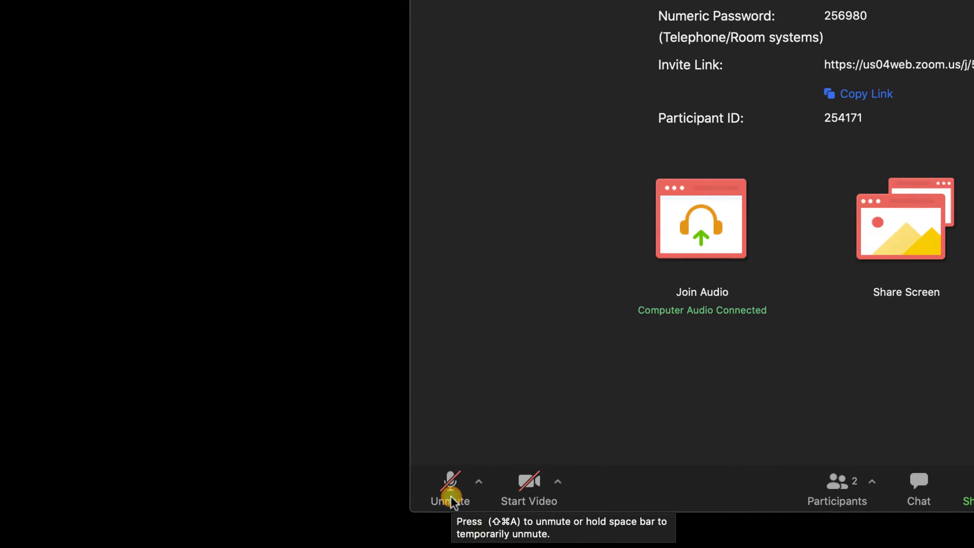
pyautogui.click(532, 505)
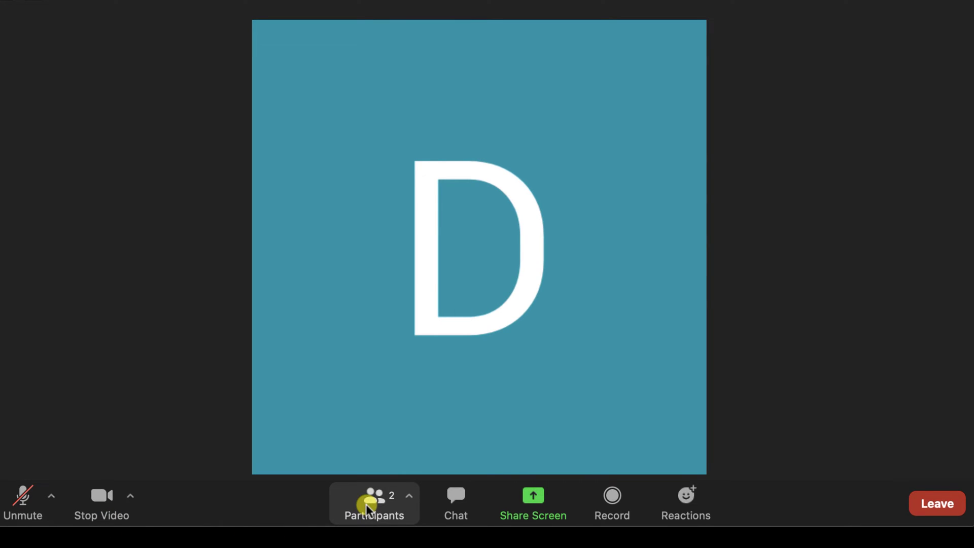
# Rename yourself in the Participants list by appending 2 to your display name.
pyautogui.click(366, 504)
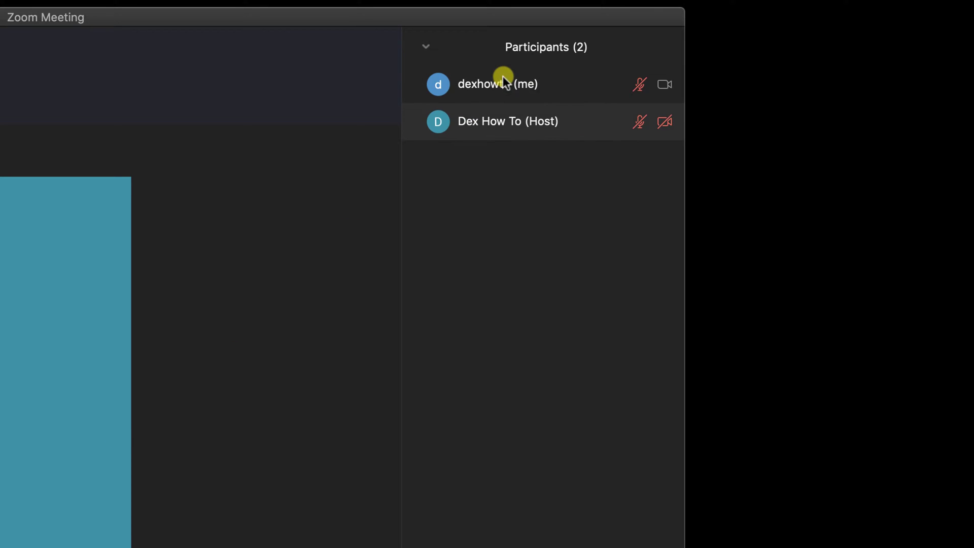
pyautogui.moveTo(630, 82)
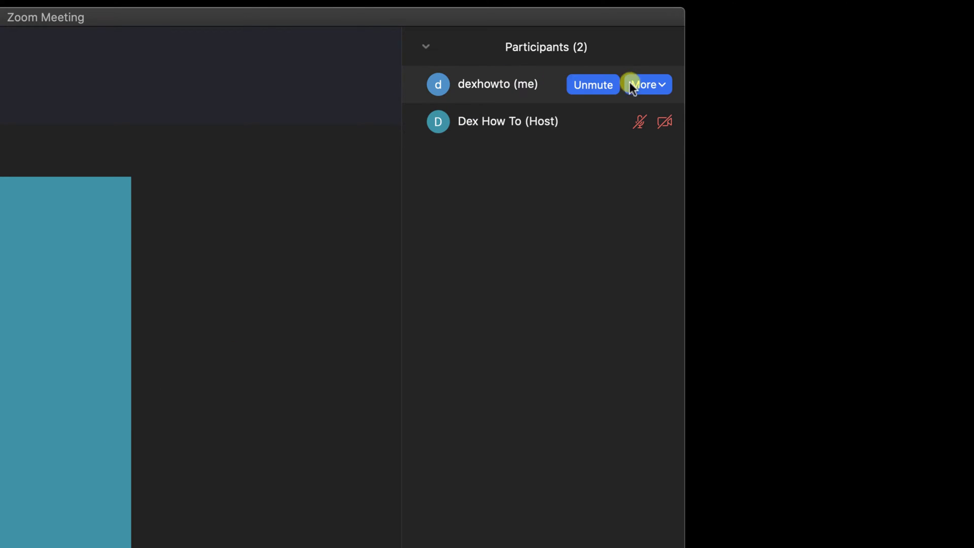
pyautogui.click(658, 85)
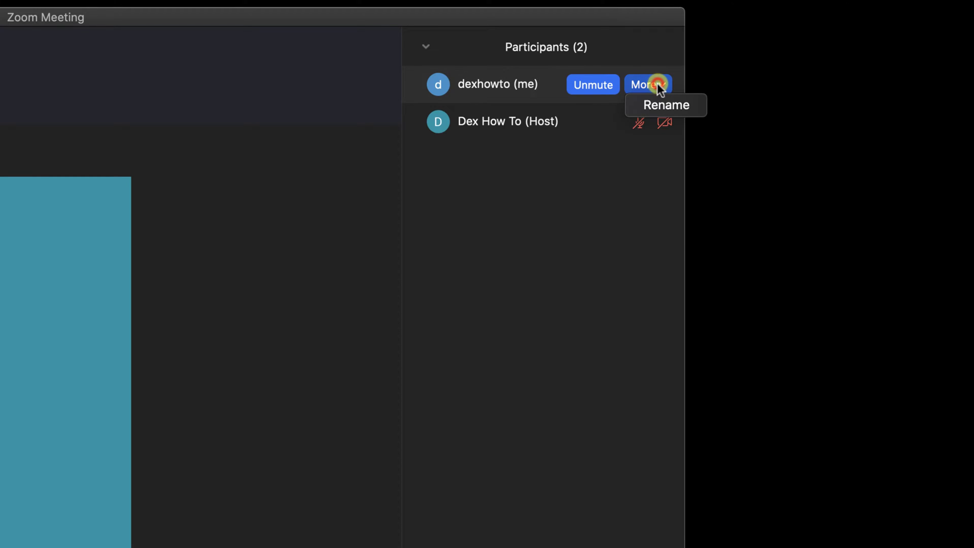
pyautogui.press('Down')
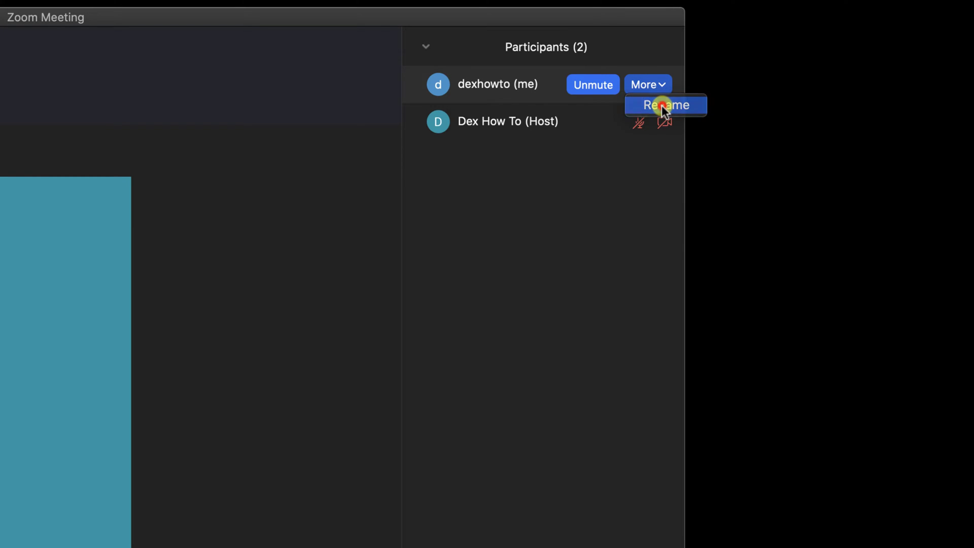
pyautogui.click(662, 105)
pyautogui.click(447, 287)
pyautogui.write('2')
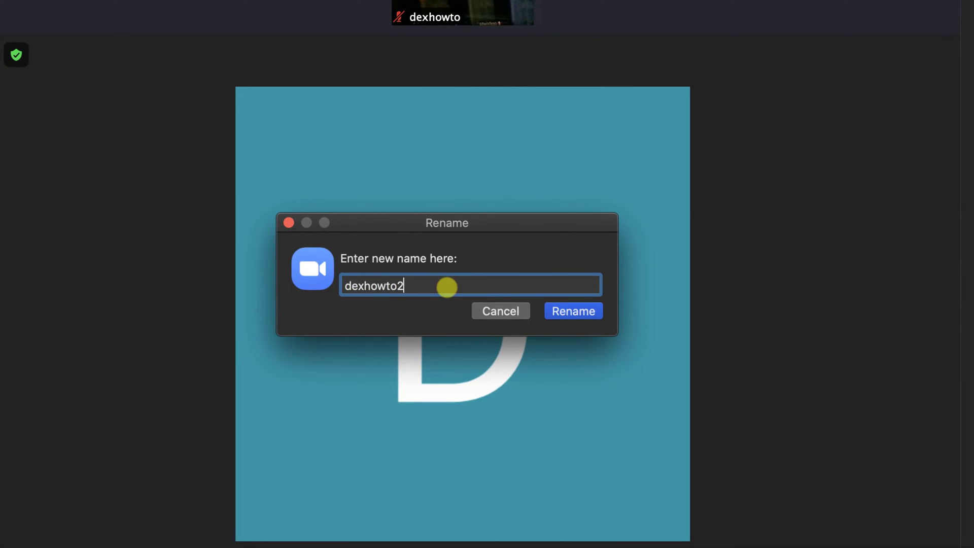
pyautogui.click(582, 318)
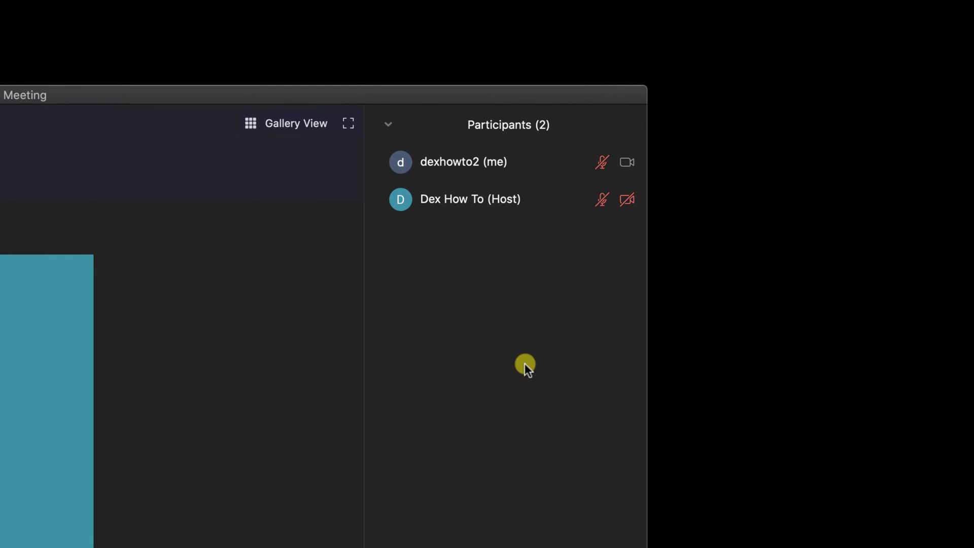
# Send the host a private chat message 'text', keeping it lowercase.
pyautogui.click(508, 198)
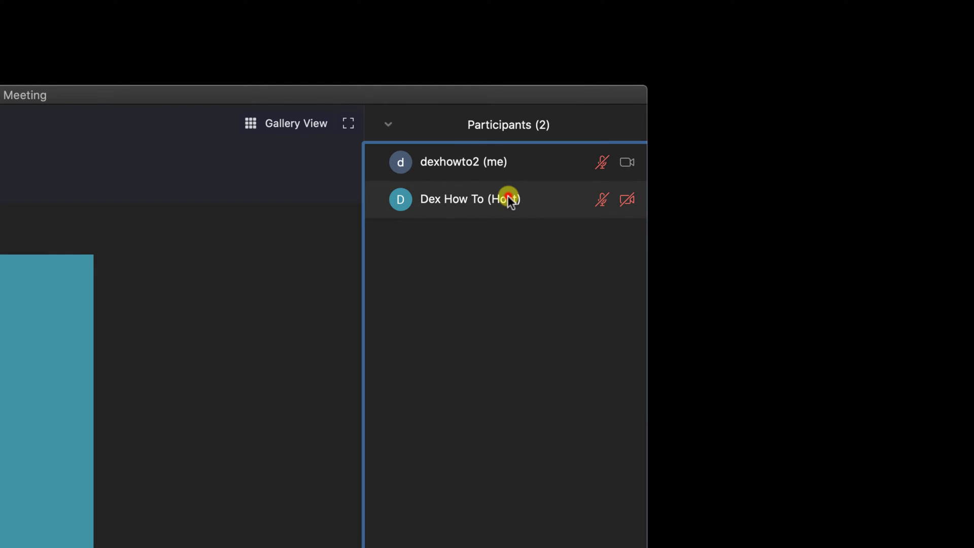
pyautogui.click(437, 444)
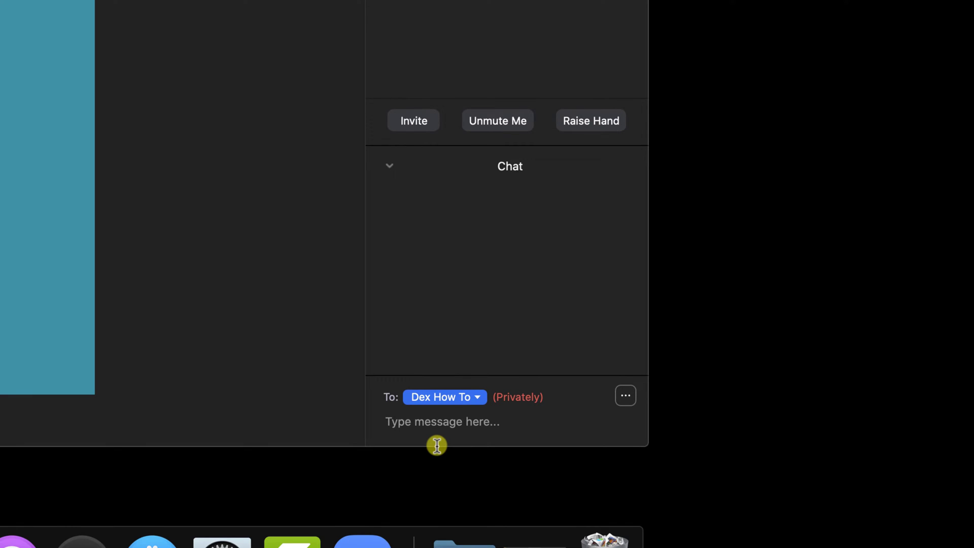
pyautogui.write('text')
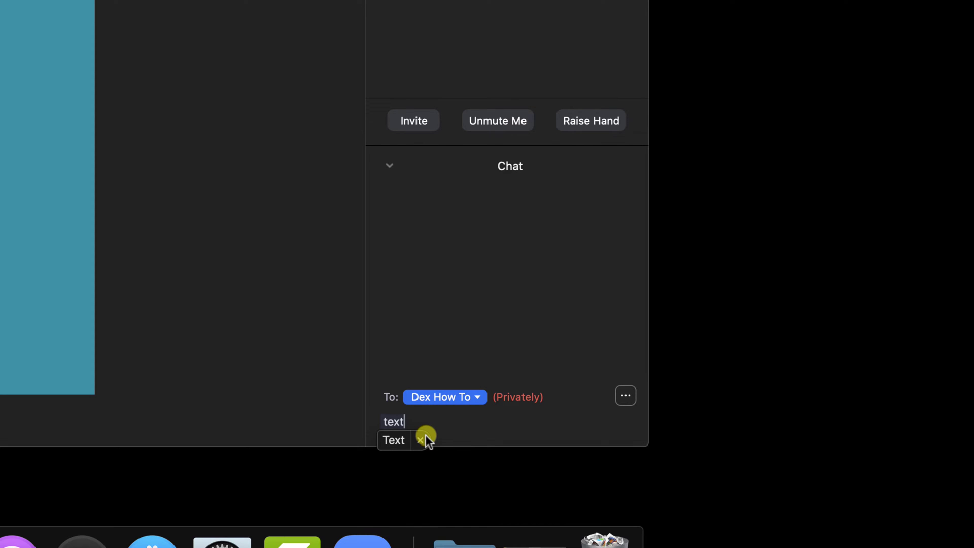
pyautogui.click(421, 440)
pyautogui.press('Return')
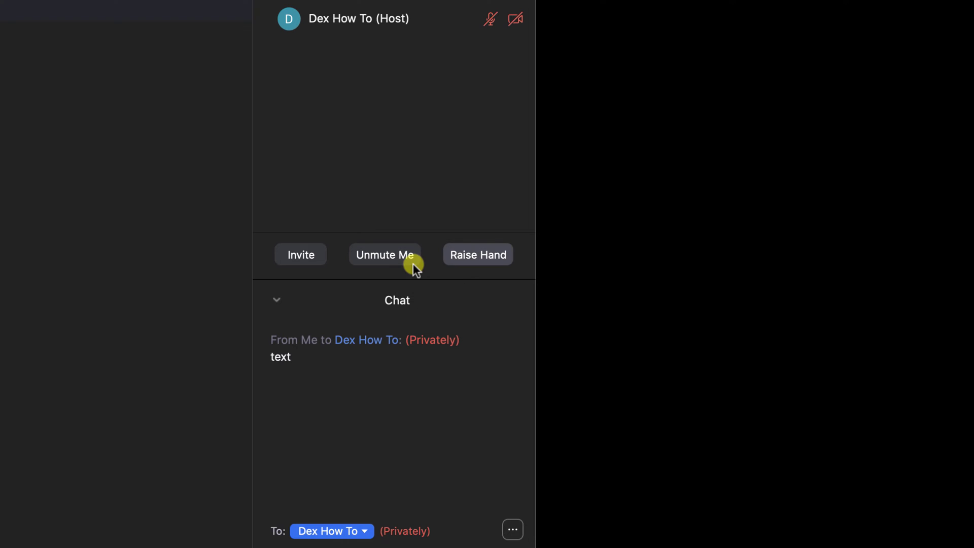
# Raise your hand from the Participants panel.
pyautogui.click(469, 264)
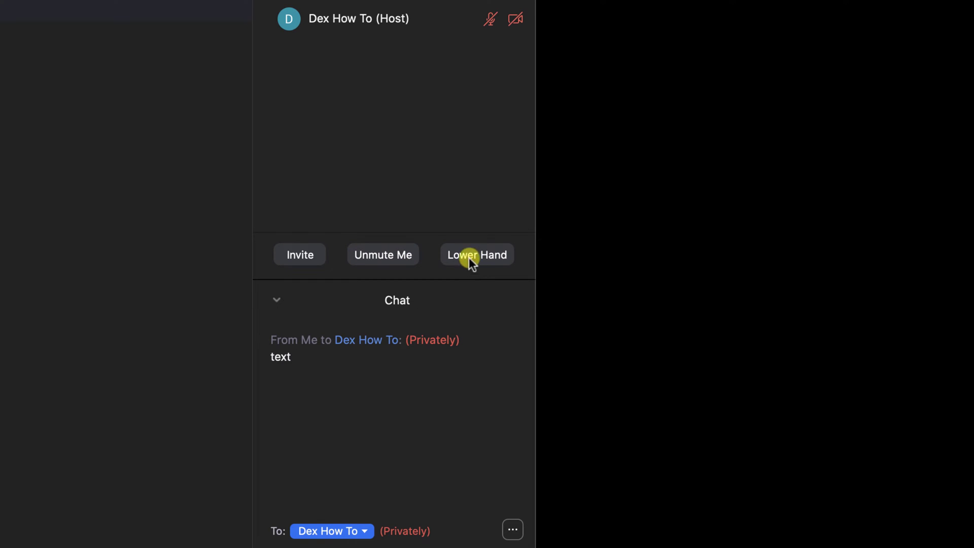